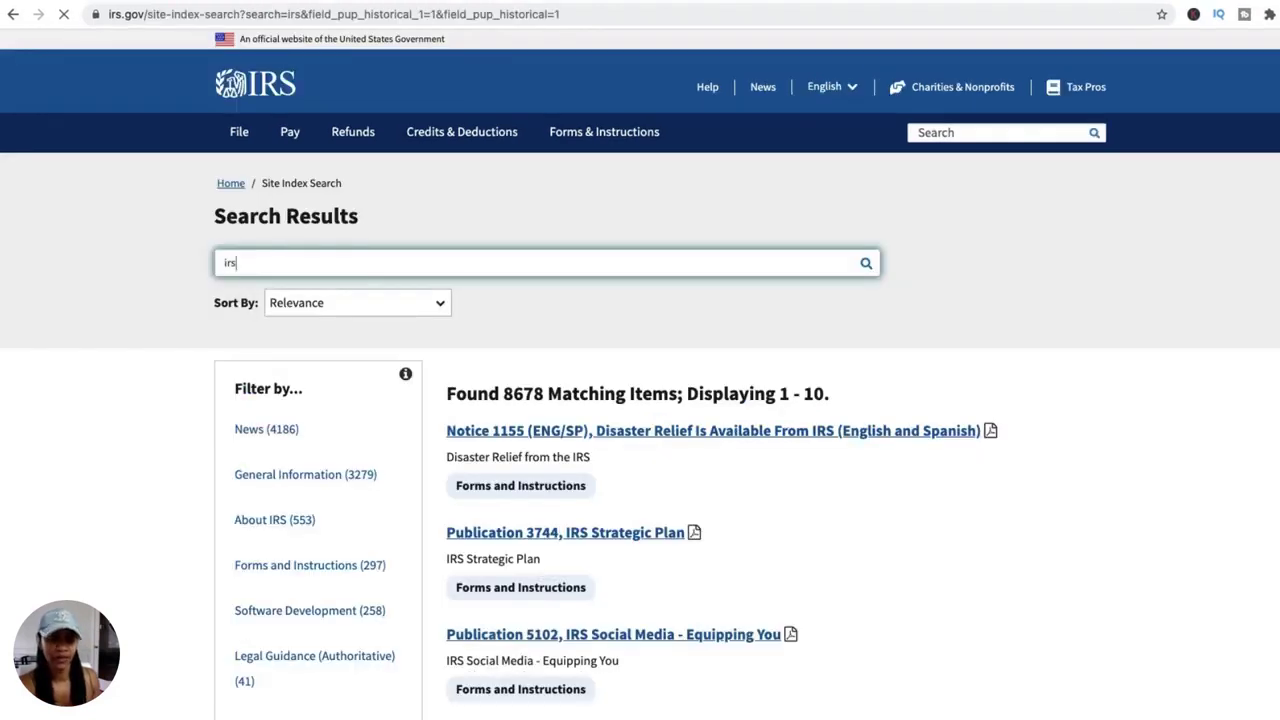
- Replace the search term in the site search with "ein" and run the search
key(BackSpace)
key(BackSpace)
key(BackSpace)
text(ein)
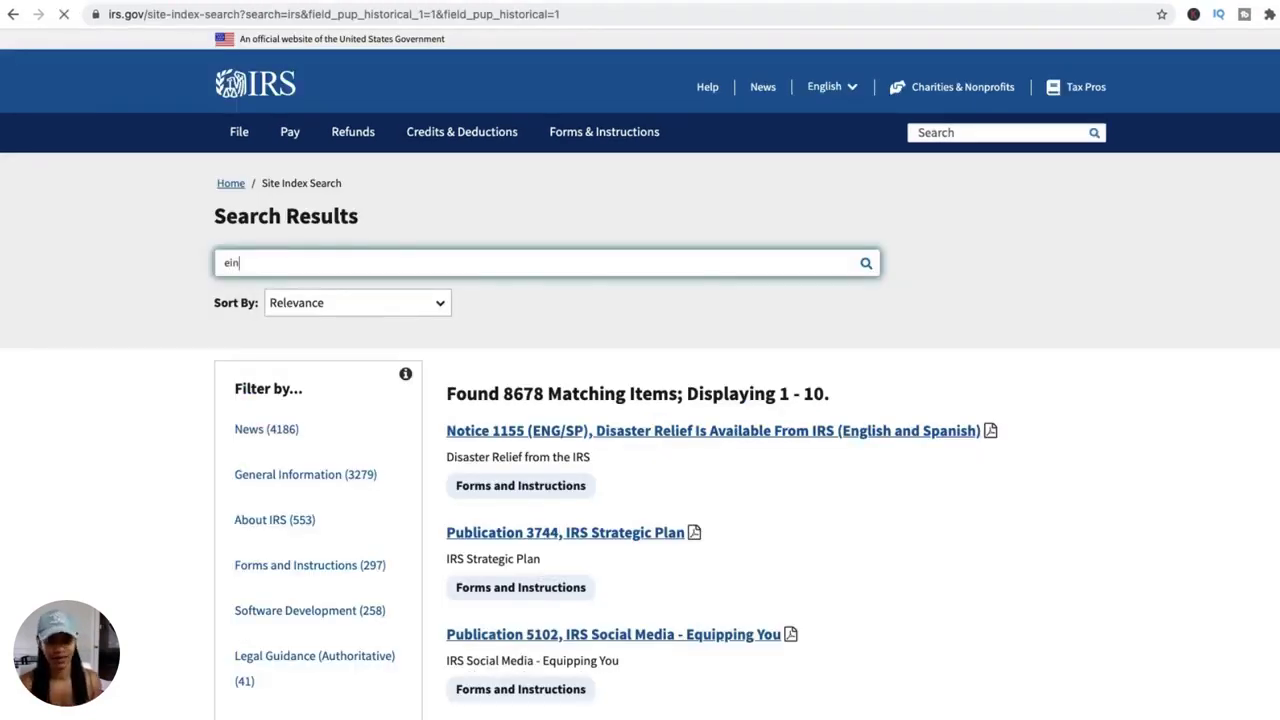
key(Return)
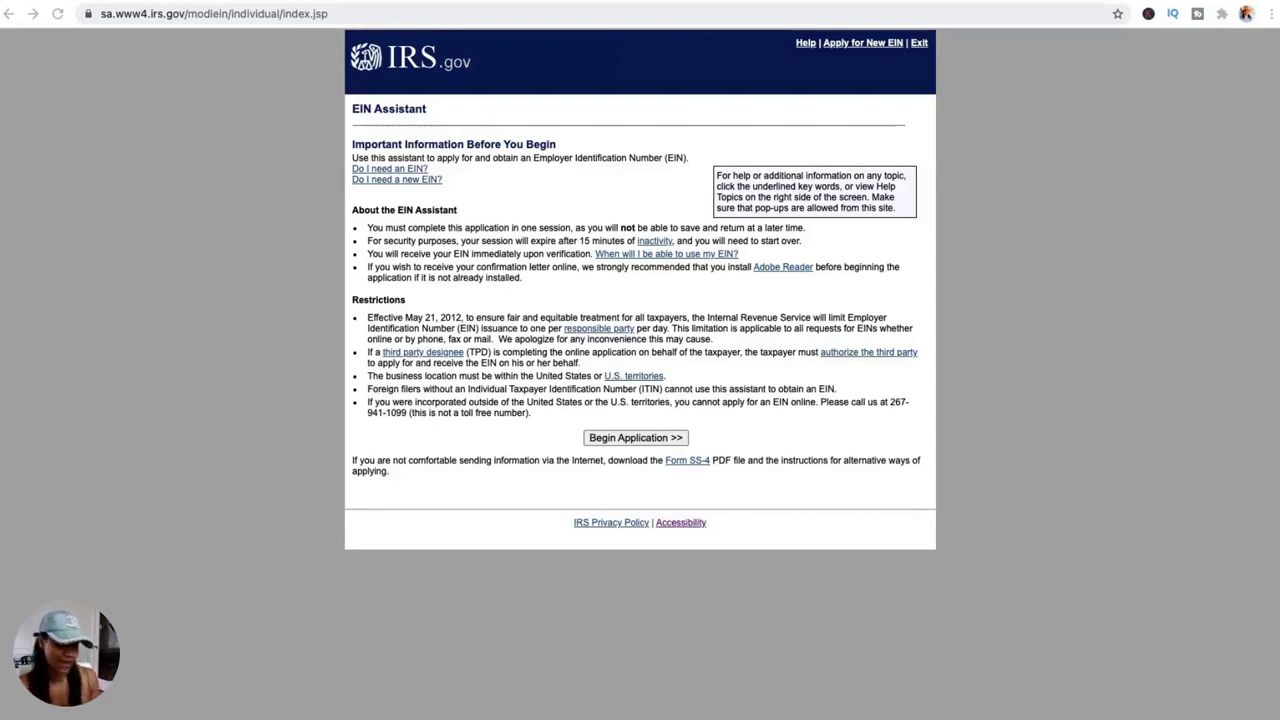
- Begin the EIN application, select Limited Liability Company (LLC) as the legal structure, and confirm that choice
click(614, 441)
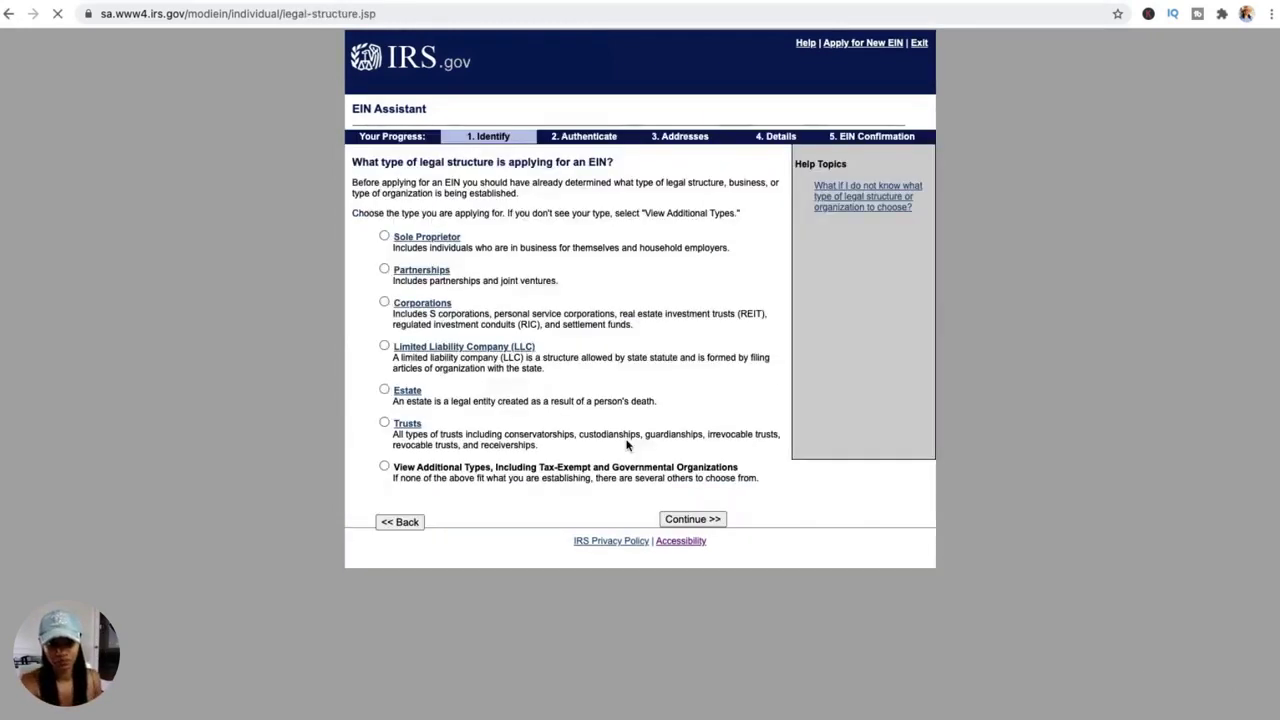
click(384, 347)
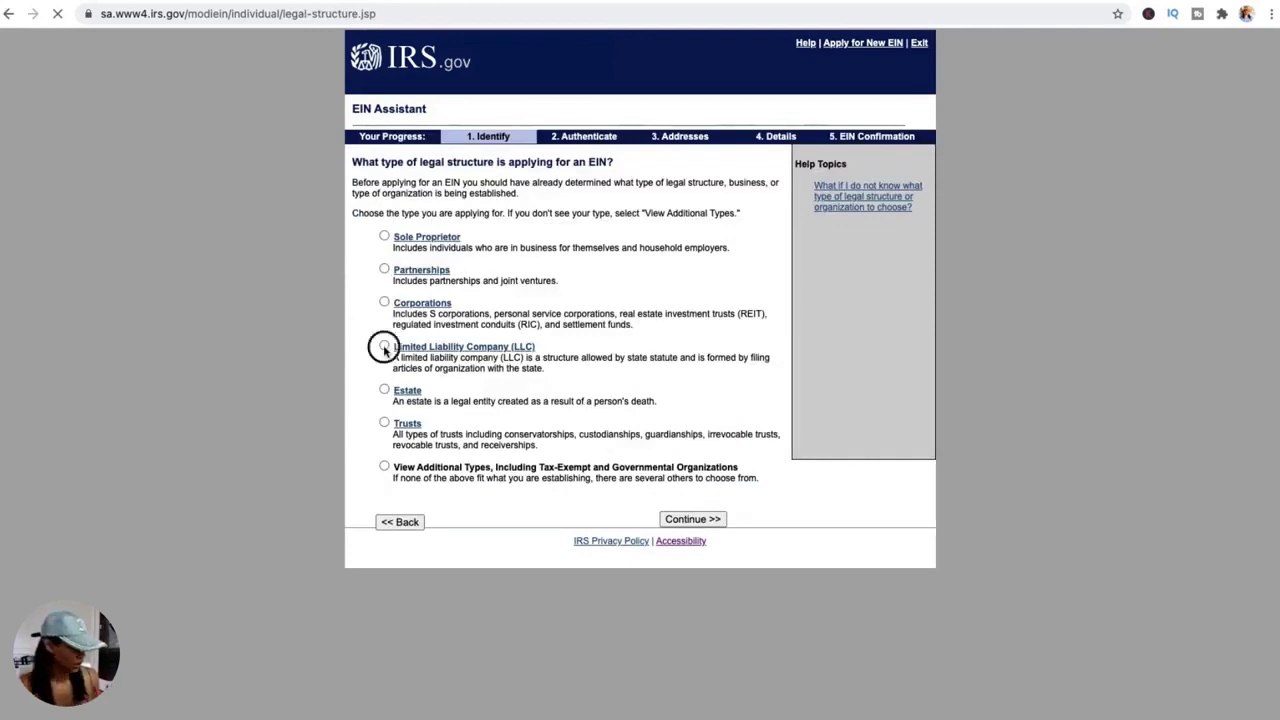
click(700, 522)
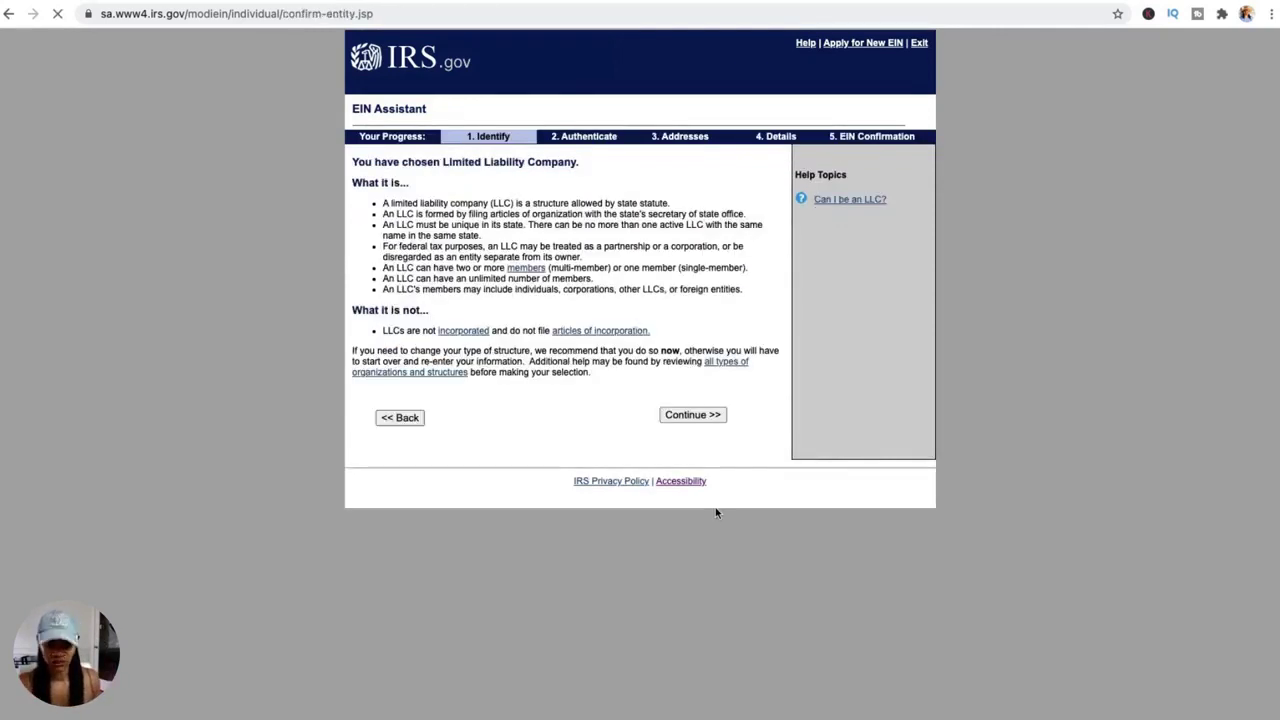
click(690, 416)
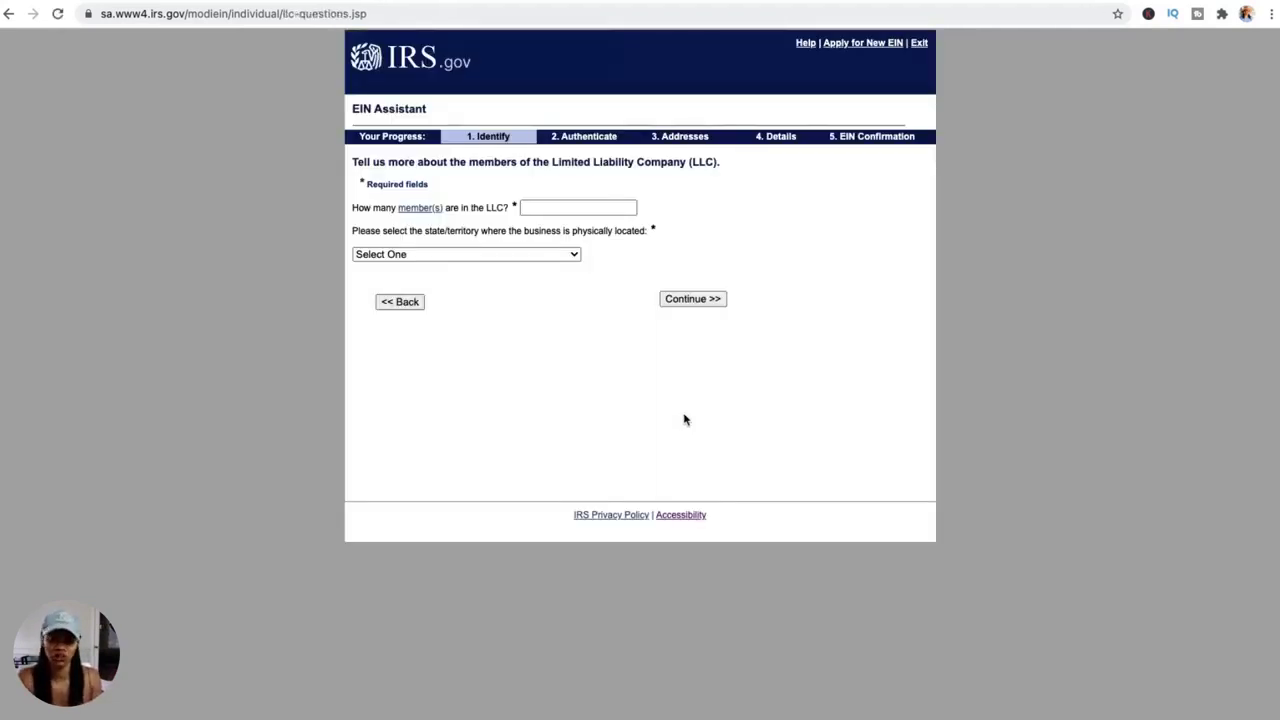
- Enter 1 LLC member with MICHIGAN (MI) as the business location, and confirm the single-member LLC classification
click(522, 208)
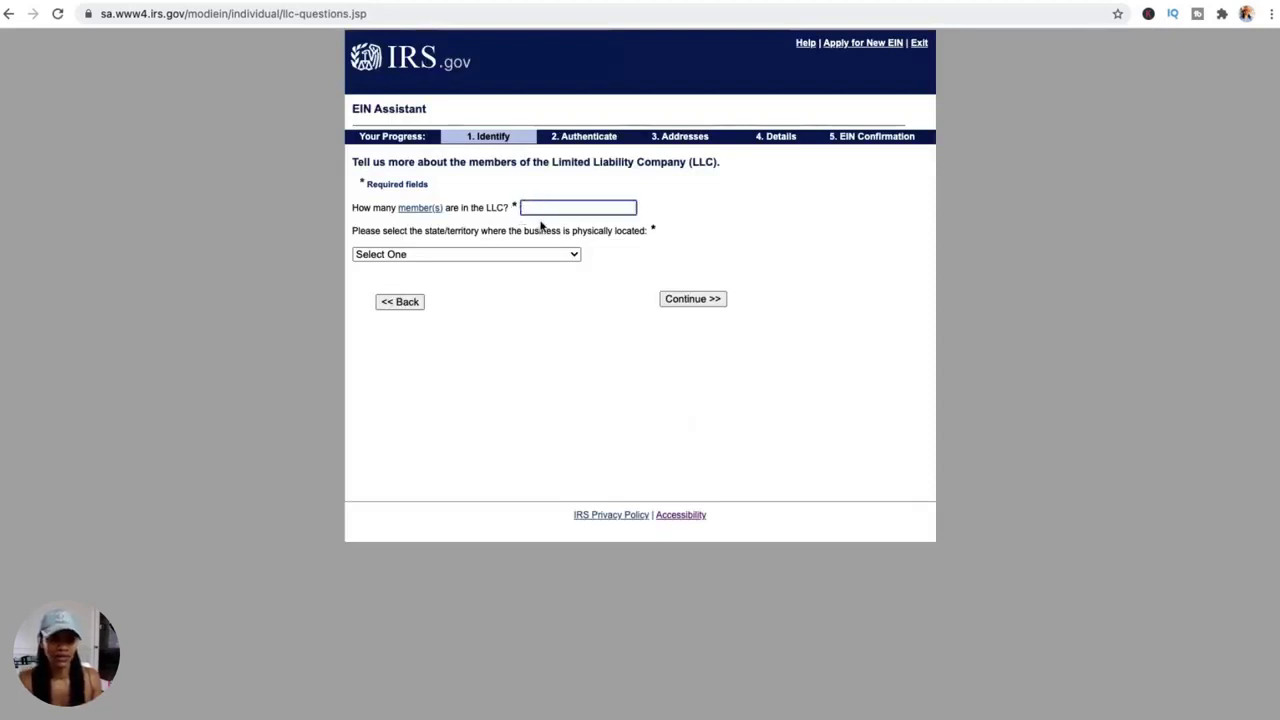
text(1)
click(516, 260)
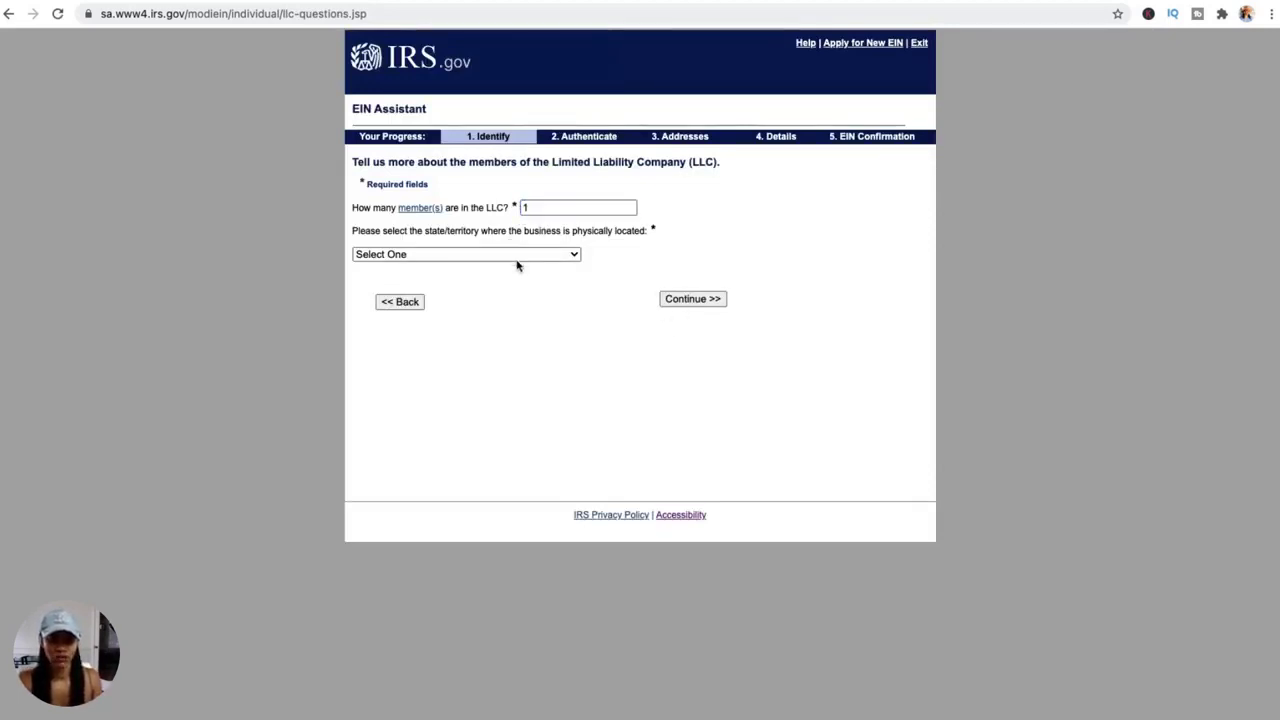
scroll(491, 470, down, 1)
click(476, 542)
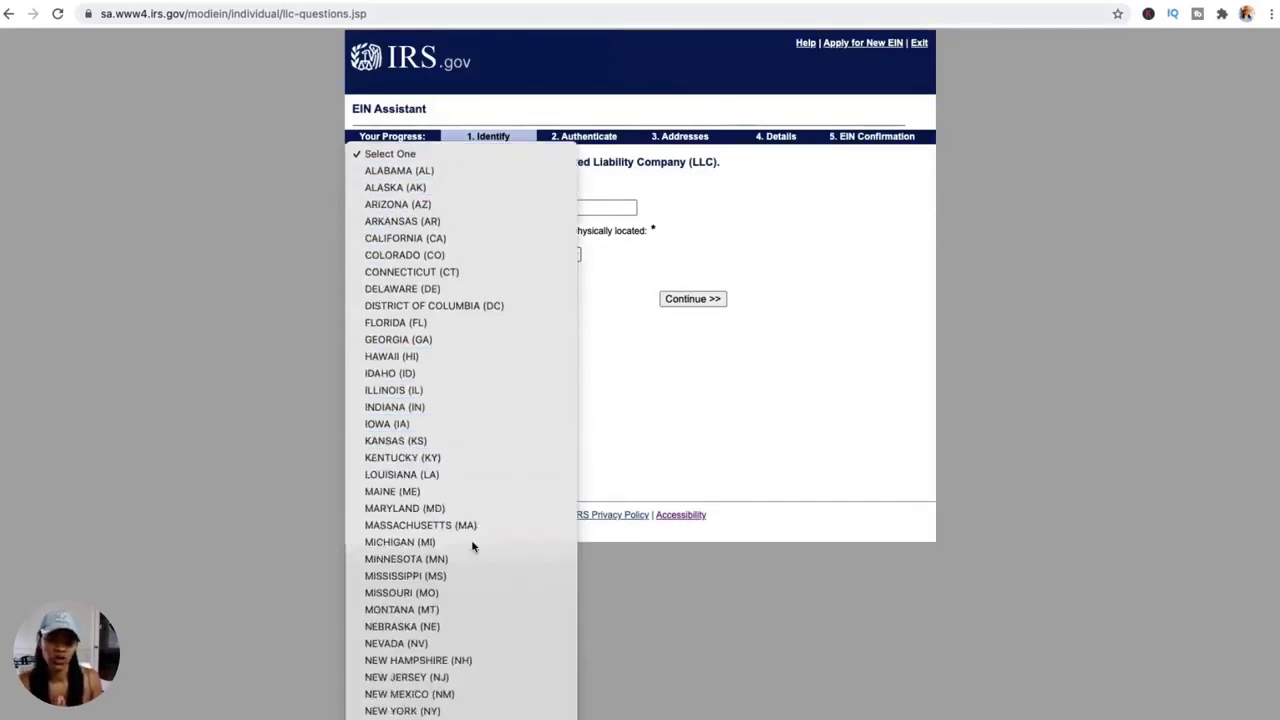
click(693, 298)
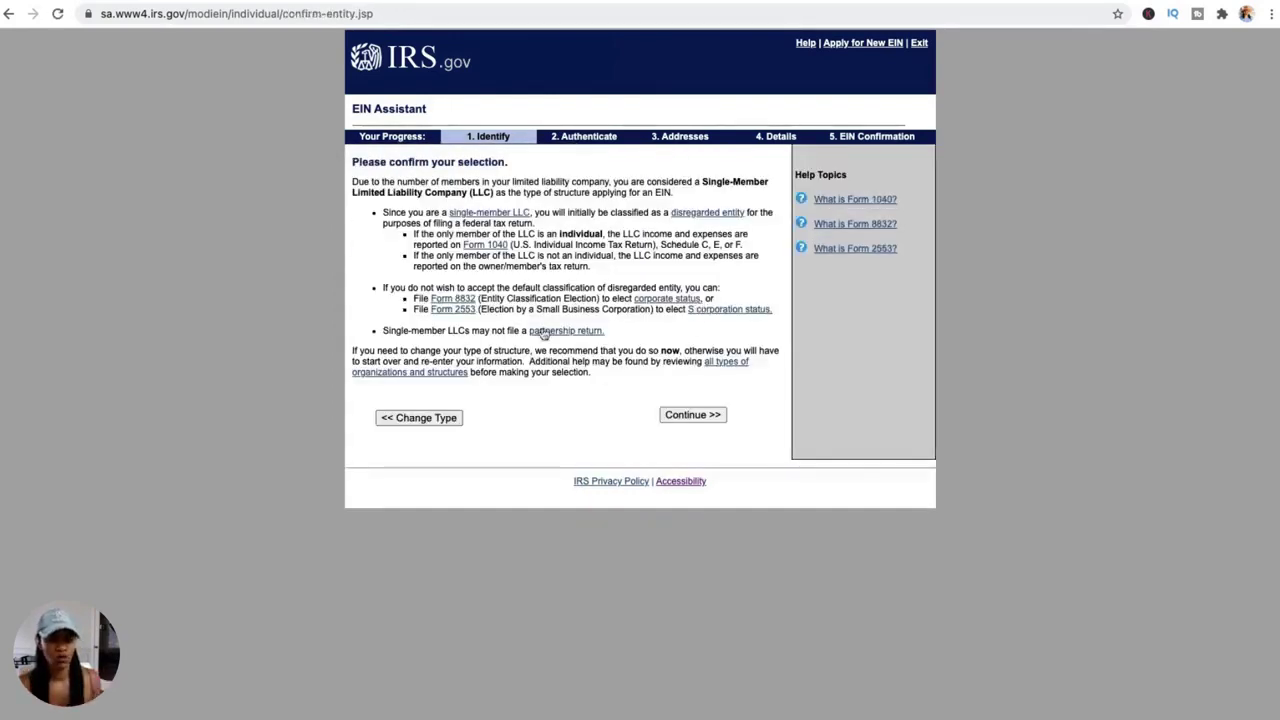
click(690, 418)
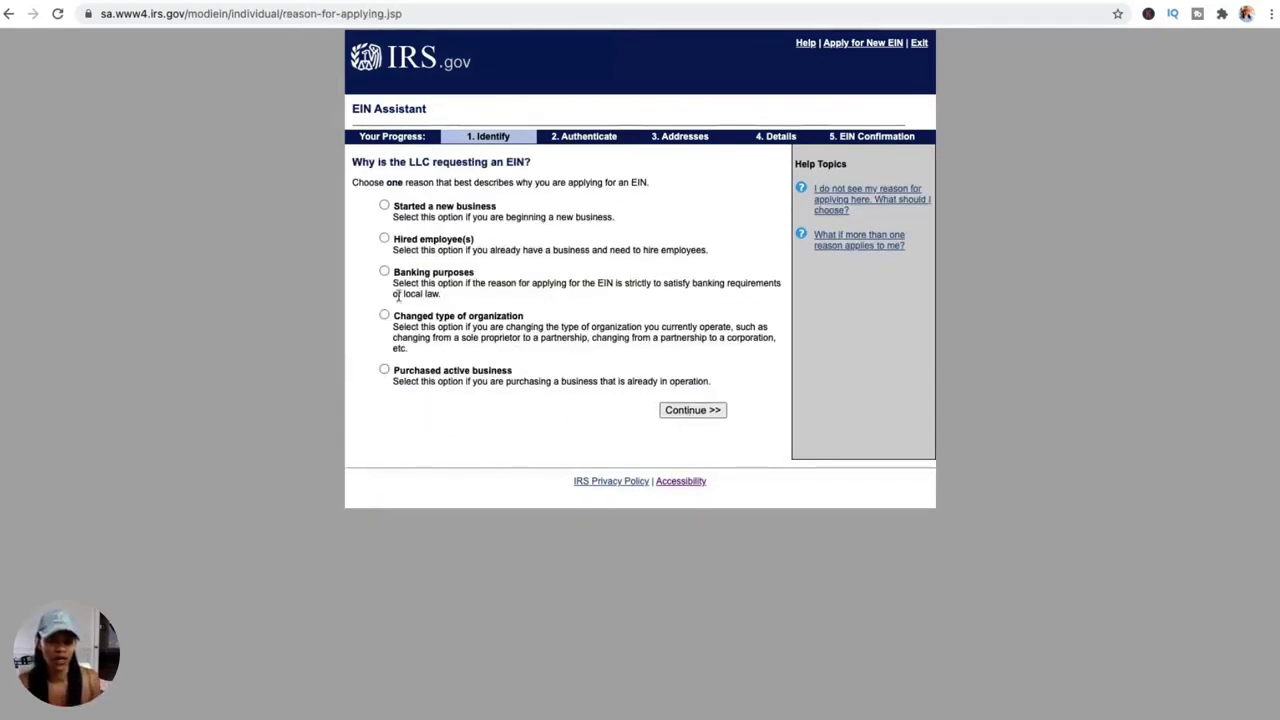
- Give "Started a new business" as the reason for requesting the EIN and continue to the responsible party form
click(384, 206)
click(686, 412)
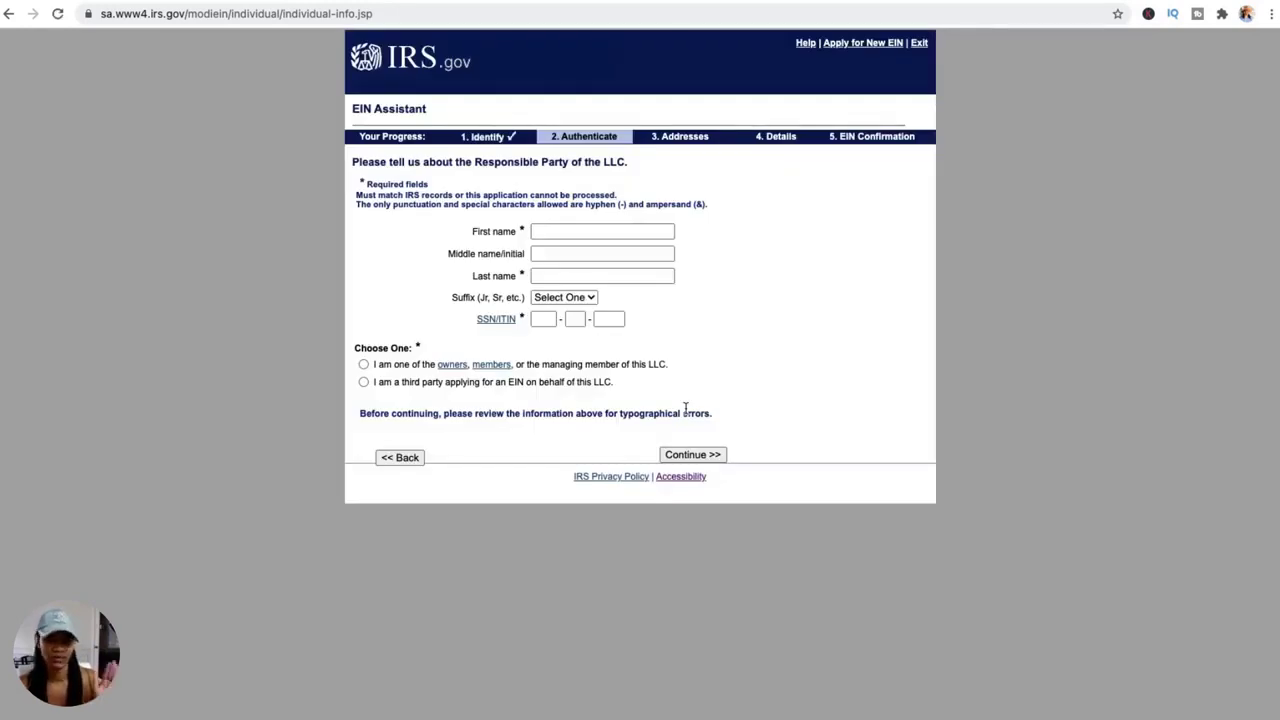
- Open the responsible party's first name field for entry, and the LLC's legal name field on the LLC details form
click(550, 233)
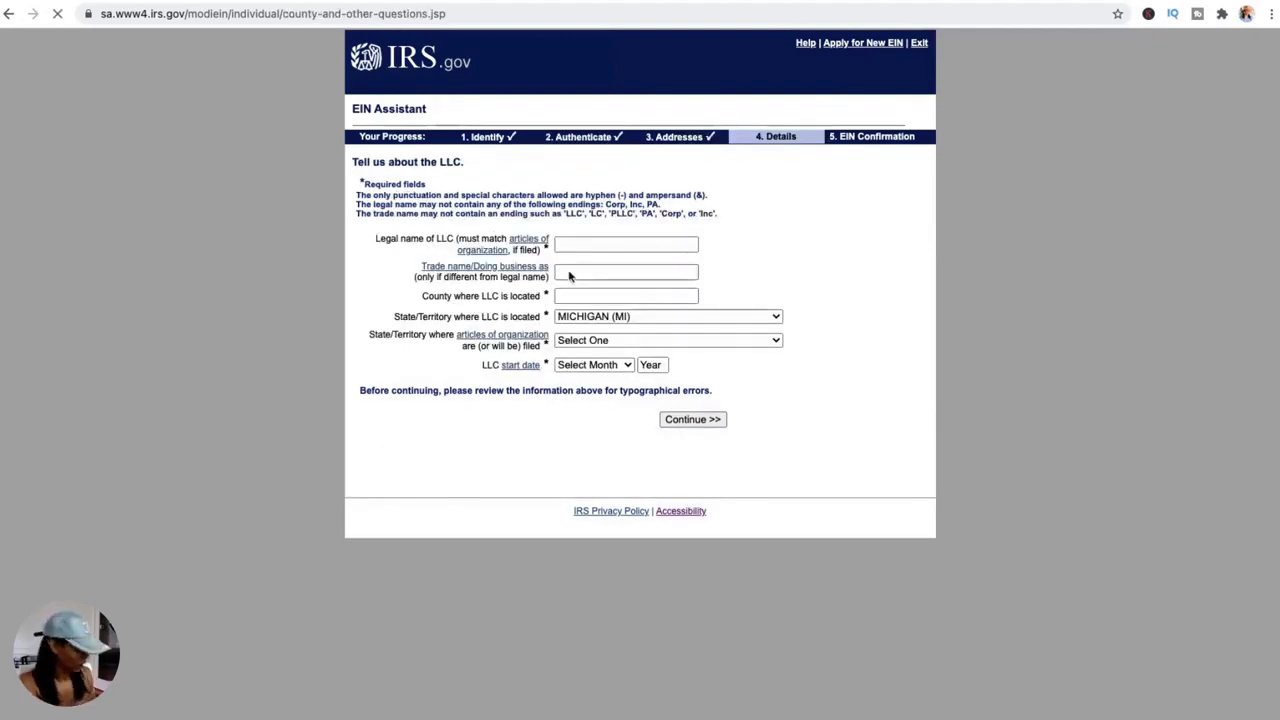
click(568, 245)
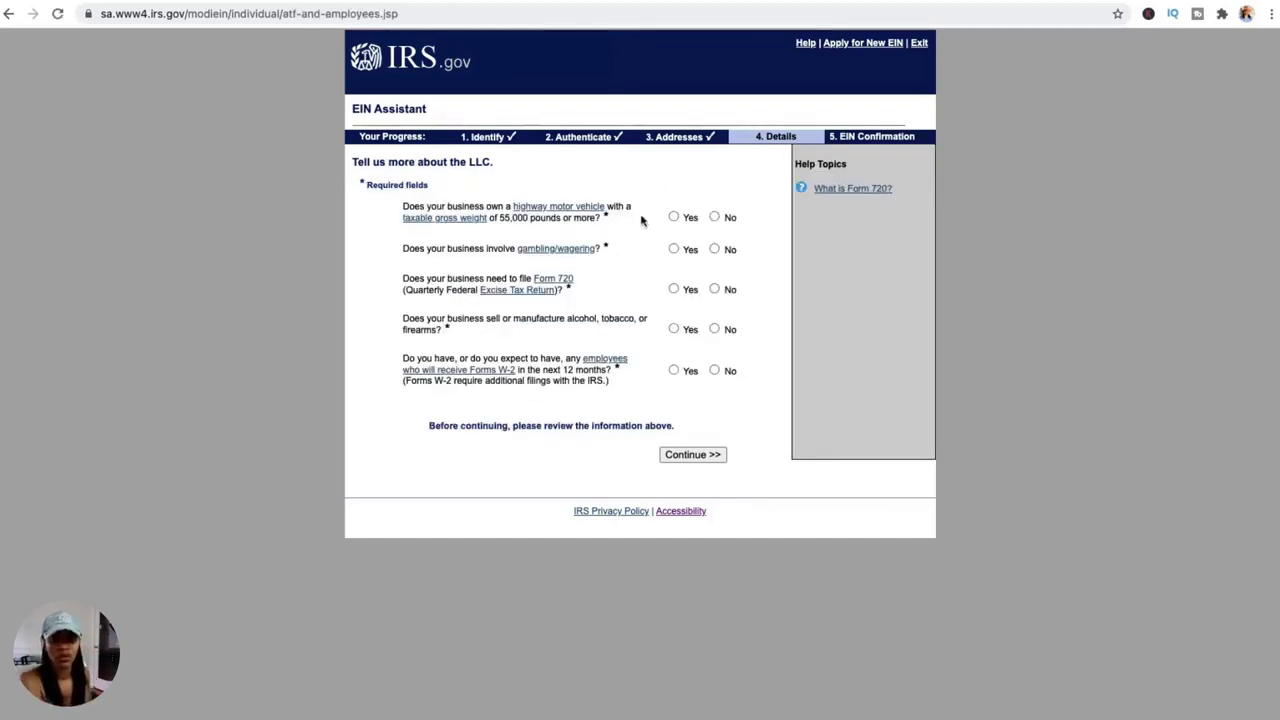
- Answer No to the highway vehicle, gambling, Form 720, alcohol/tobacco/firearms and W-2 employee questions, and submit the answers
click(716, 217)
click(715, 249)
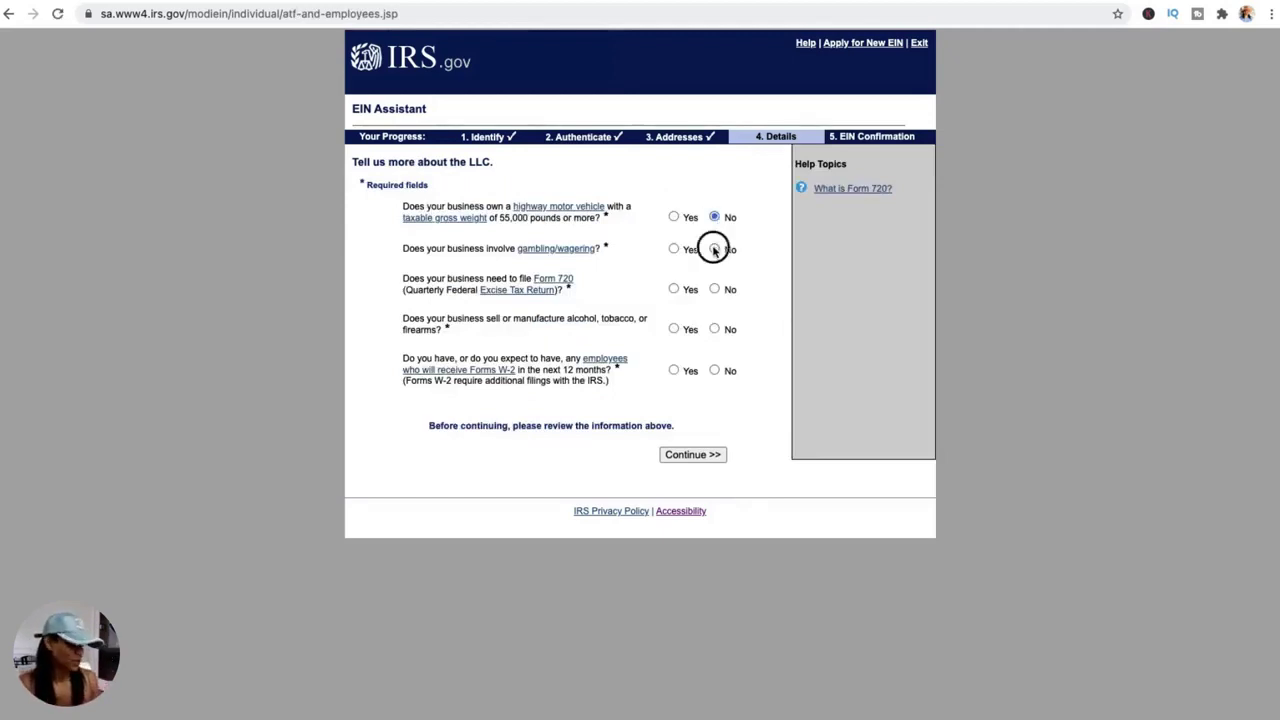
click(715, 290)
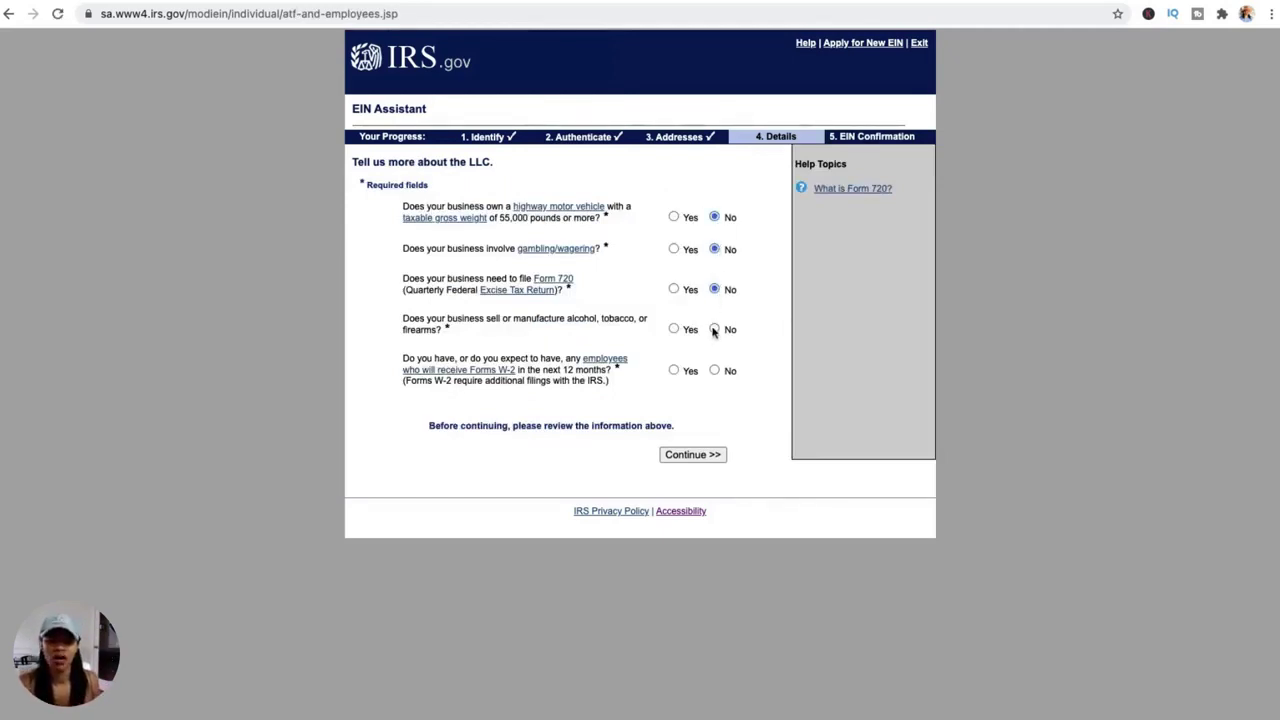
click(715, 330)
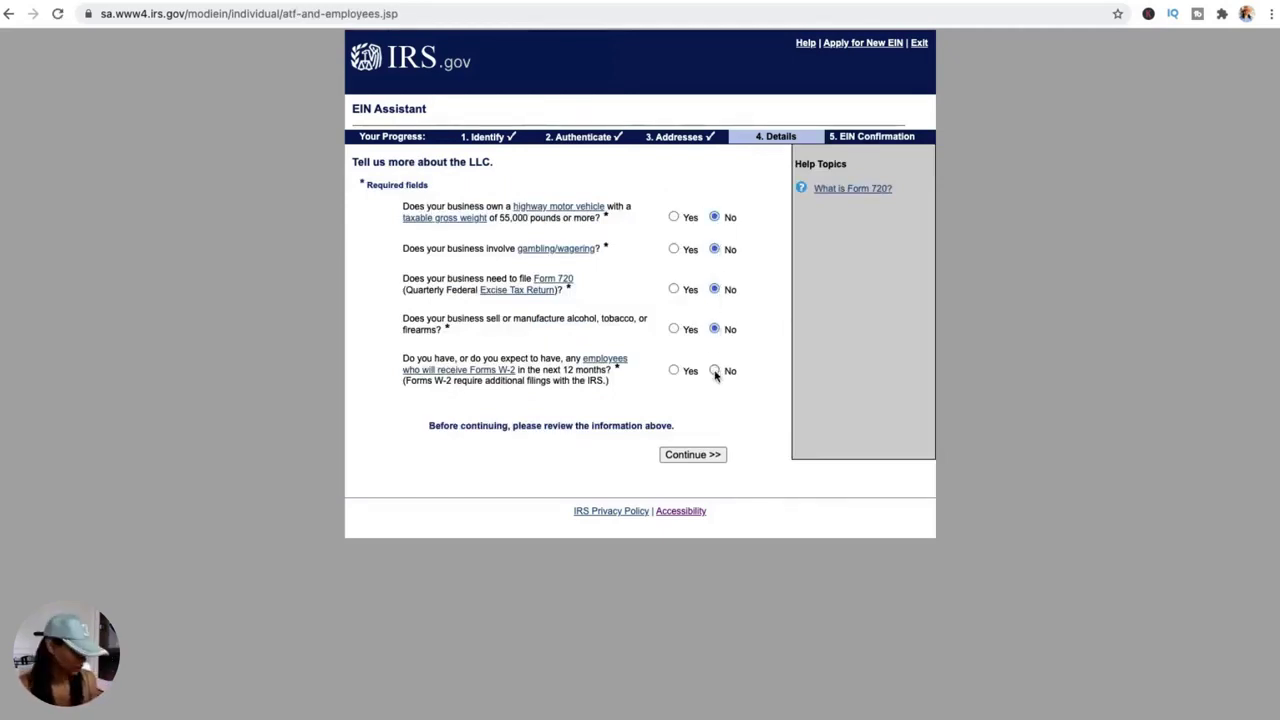
click(715, 371)
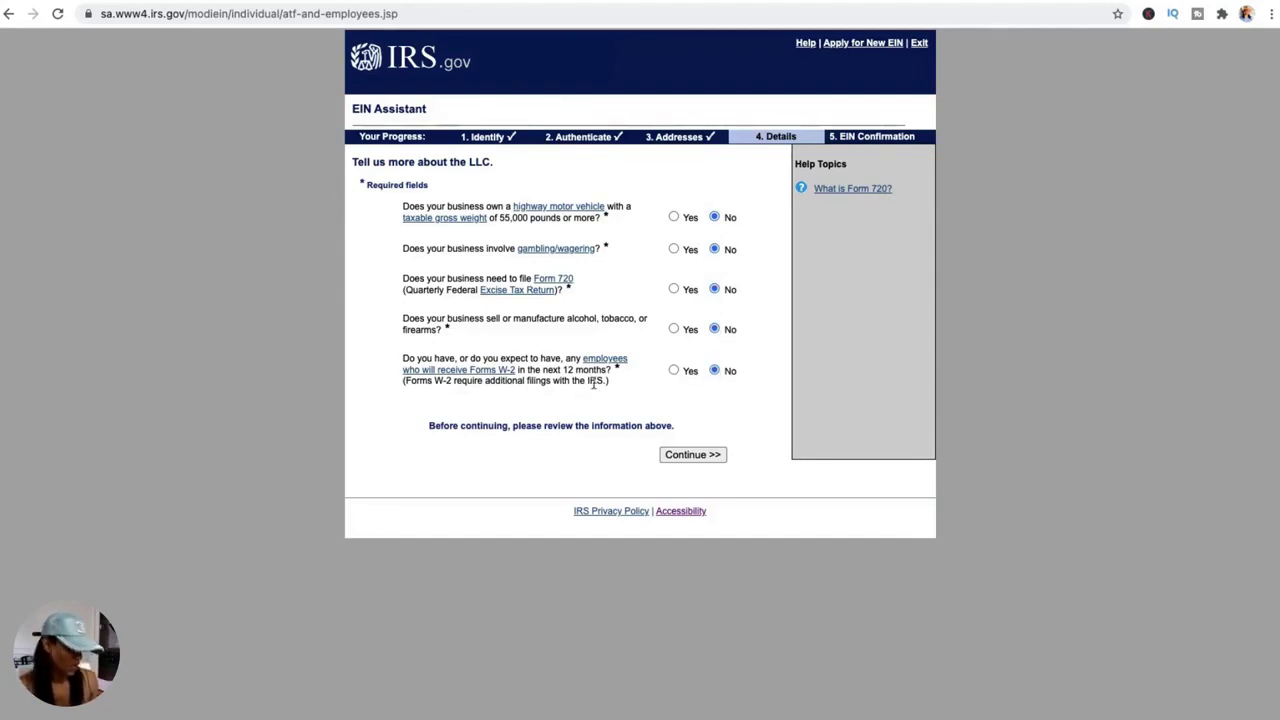
click(676, 455)
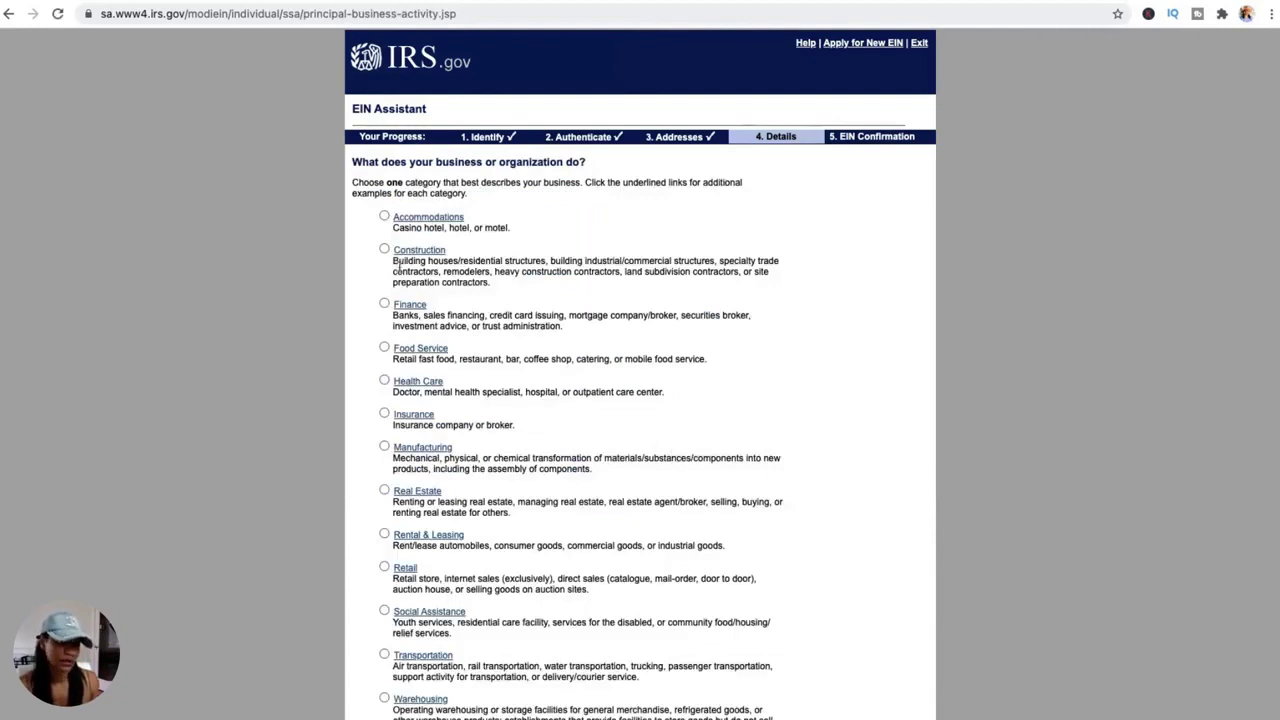
- Select Other as the category describing what the business does and continue
scroll(409, 277, down, 2)
scroll(409, 277, down, 2)
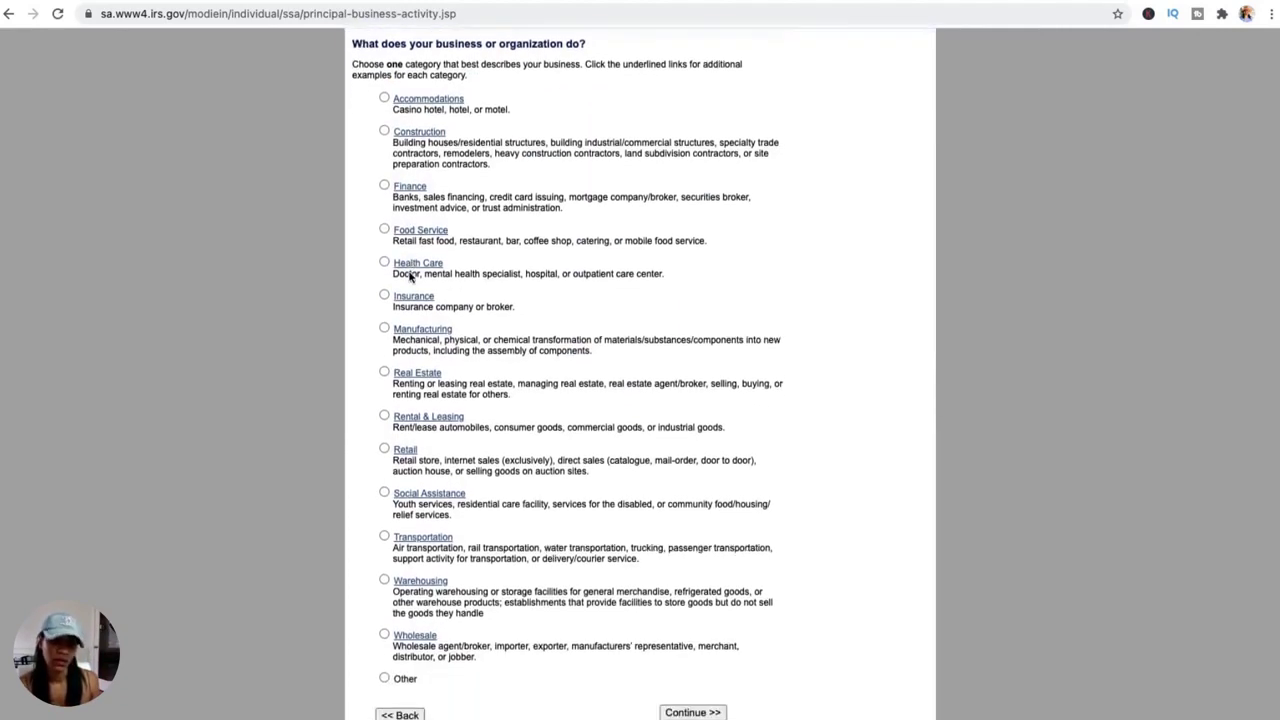
click(384, 672)
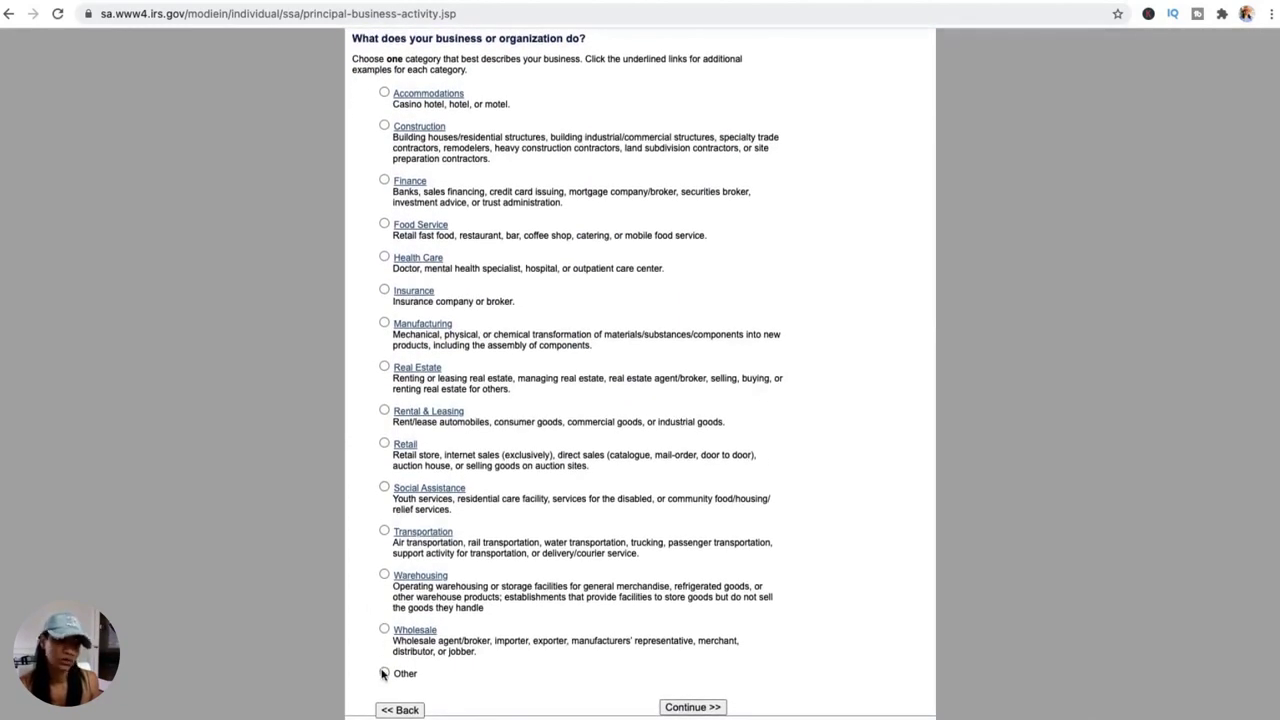
click(384, 673)
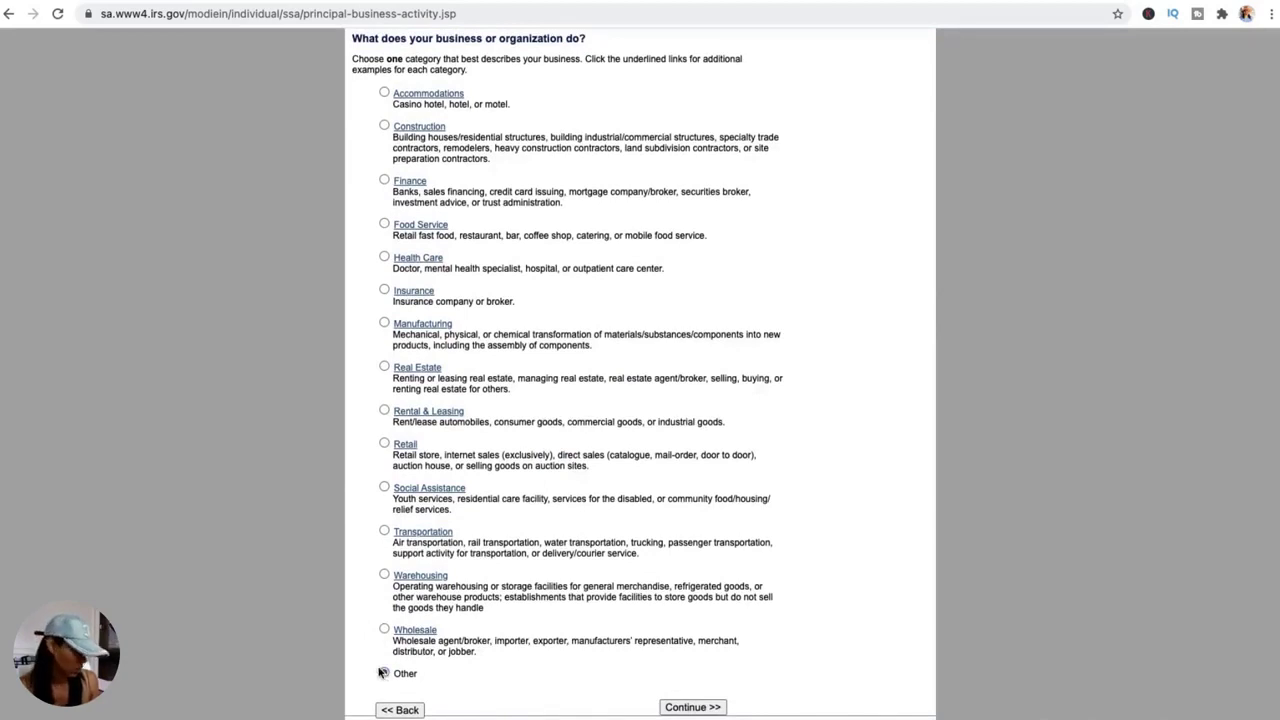
click(678, 707)
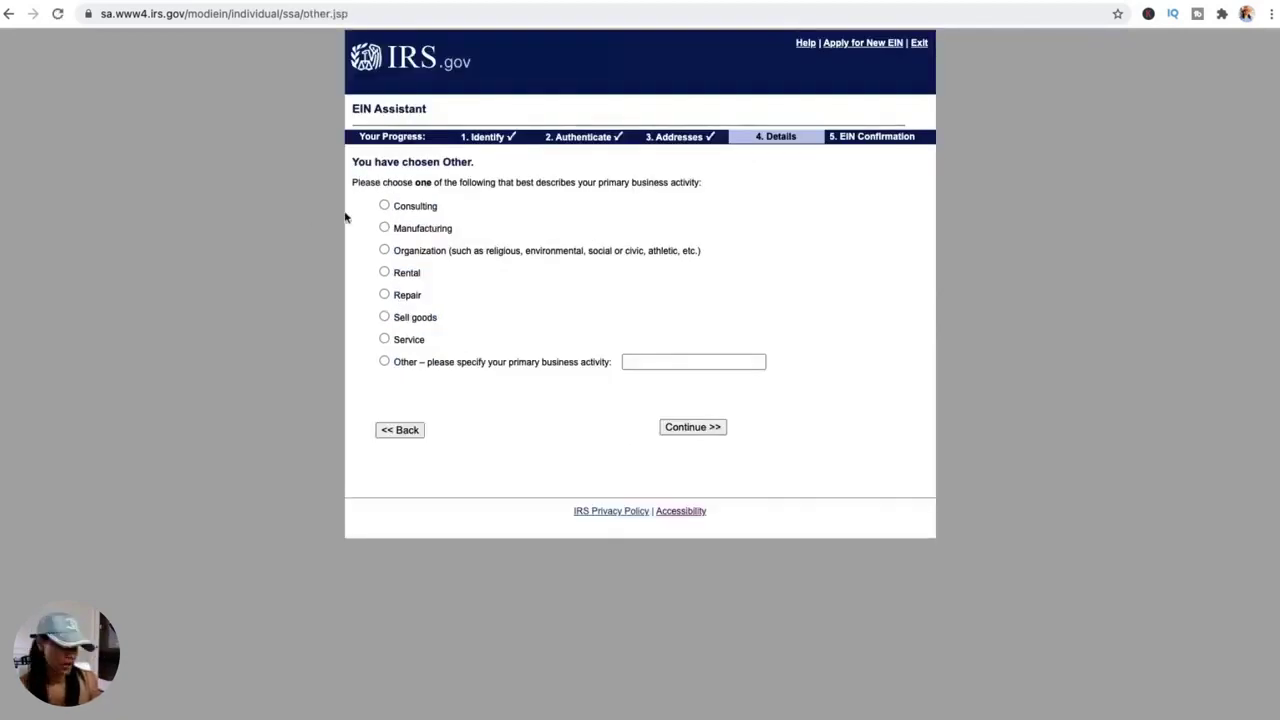
- Set the primary business activity to Sell goods and continue
click(384, 362)
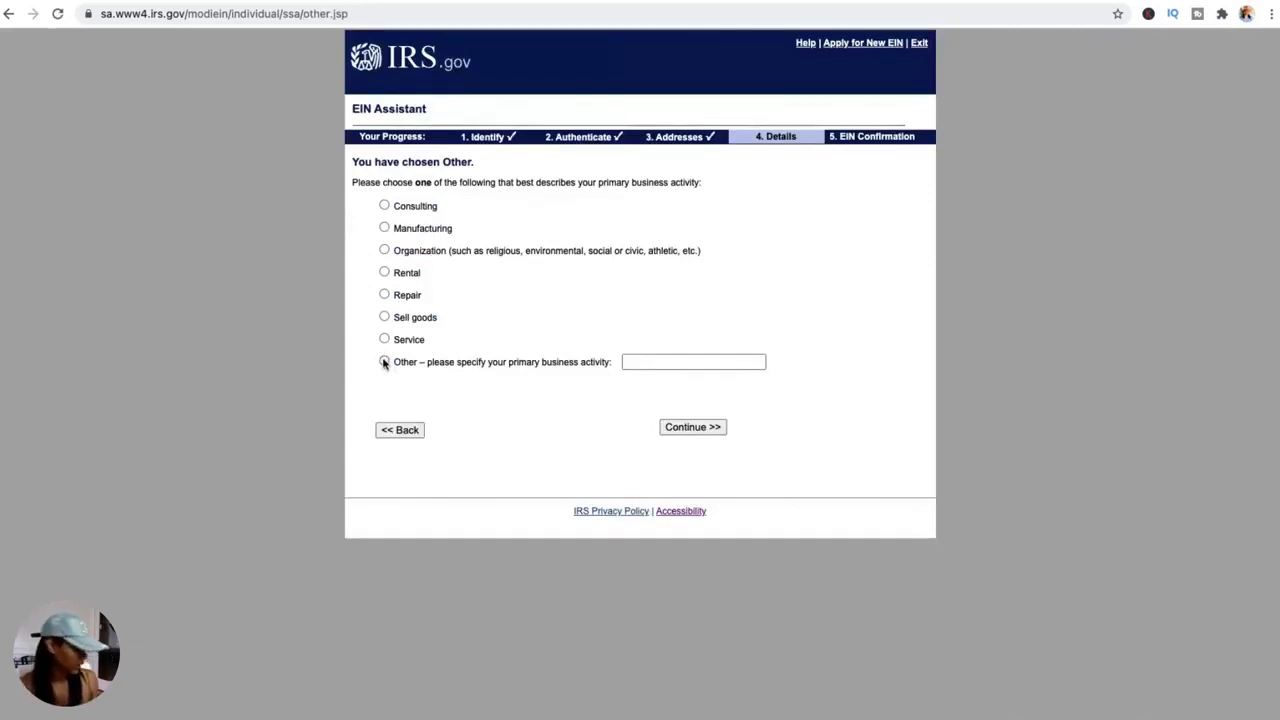
click(385, 317)
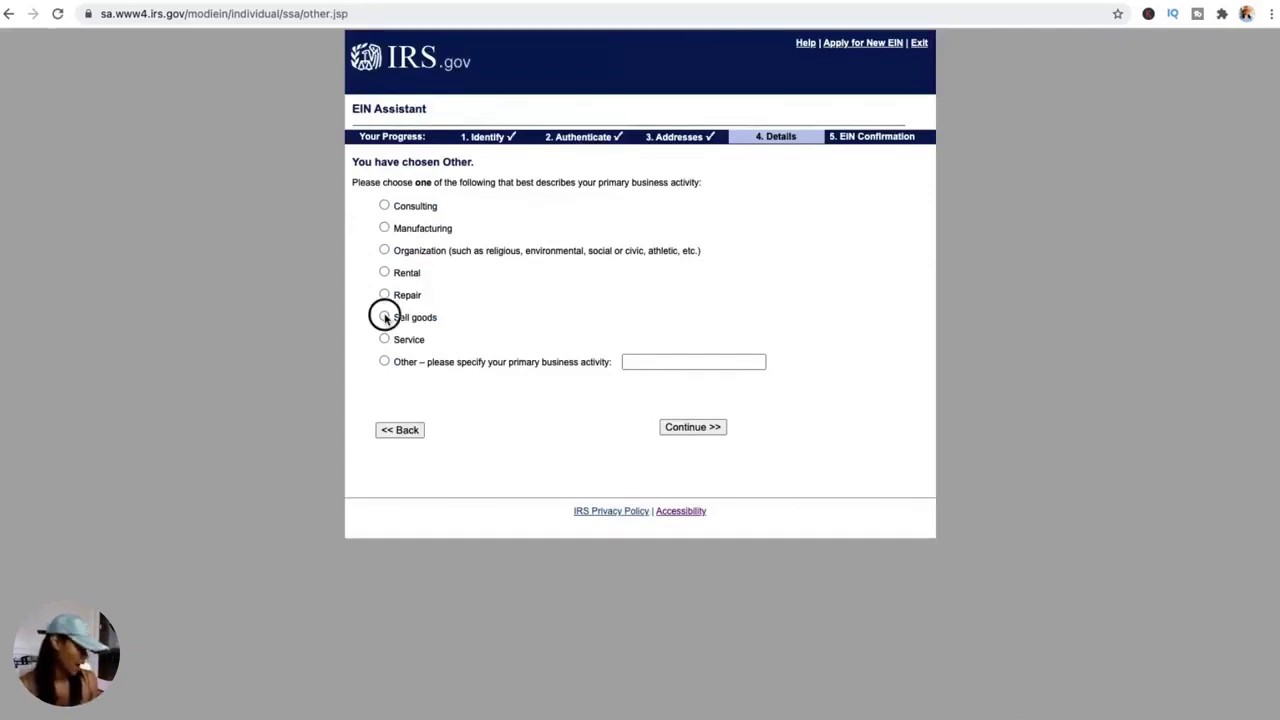
click(694, 428)
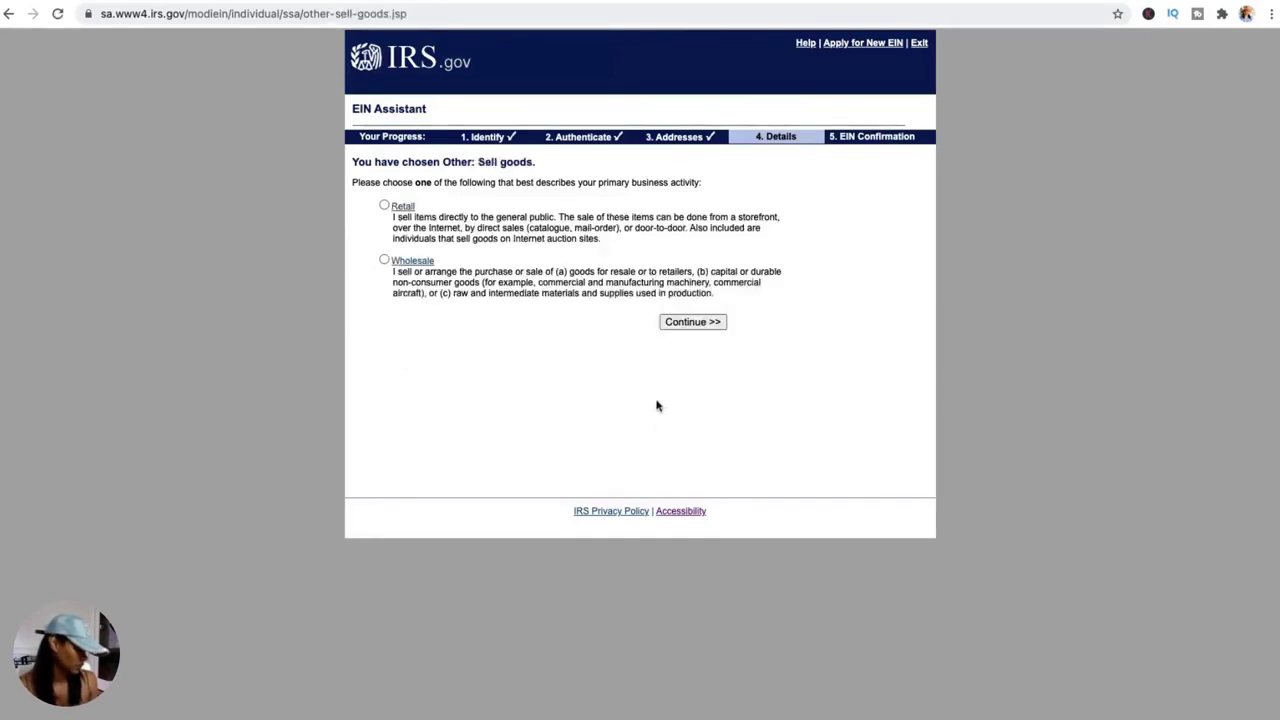
- Specify Retail as the type of goods sales and select selling goods exclusively over the Internet
click(384, 206)
click(699, 322)
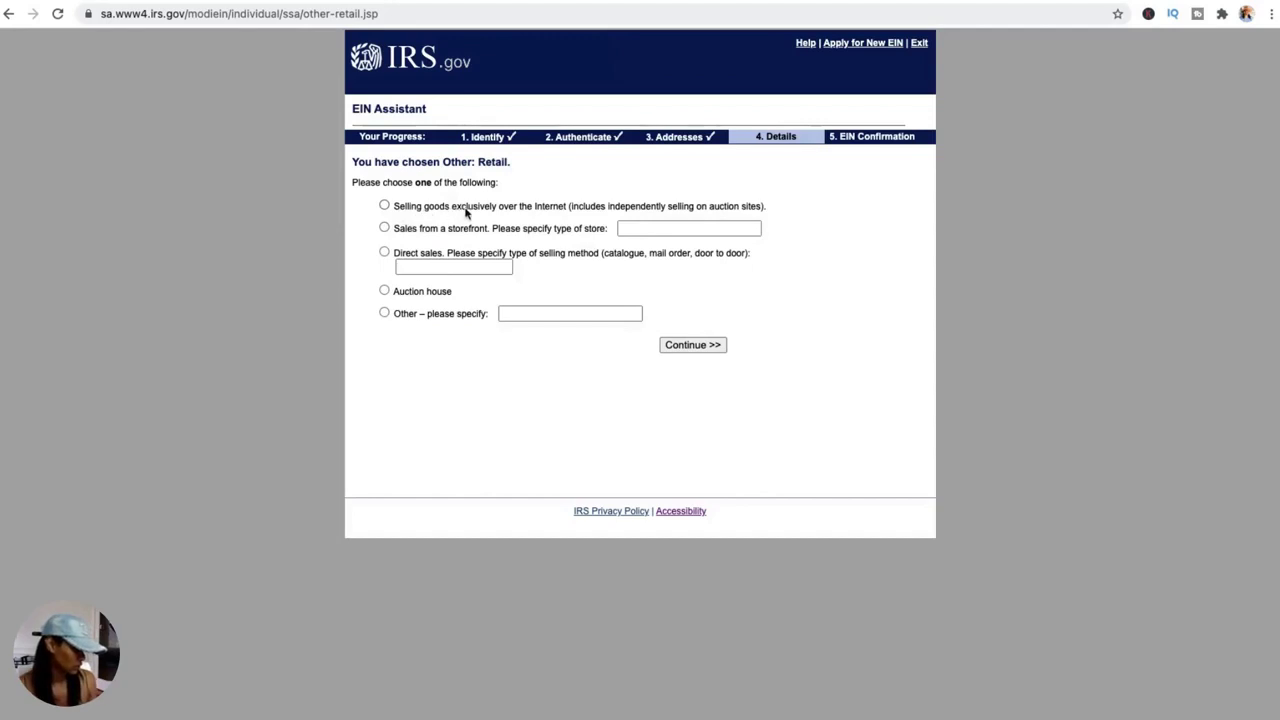
click(384, 206)
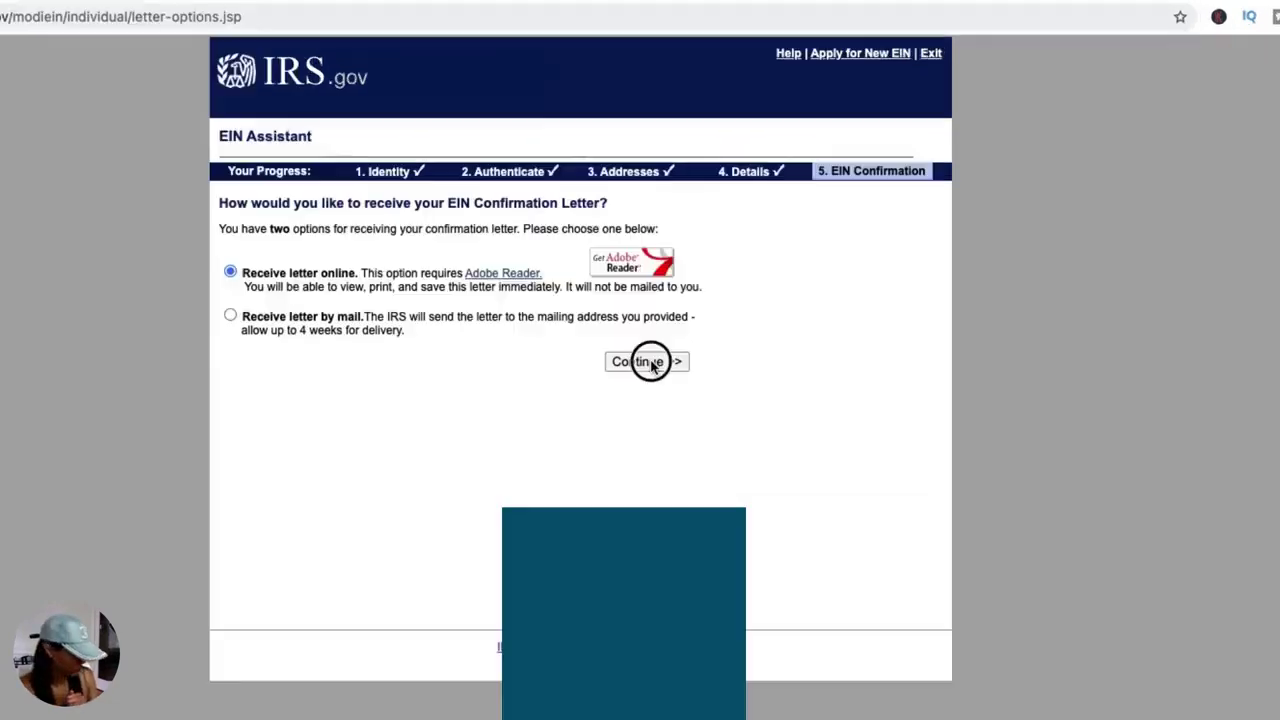
- Submit the choice to receive the EIN confirmation letter online and proceed to the application summary
click(649, 362)
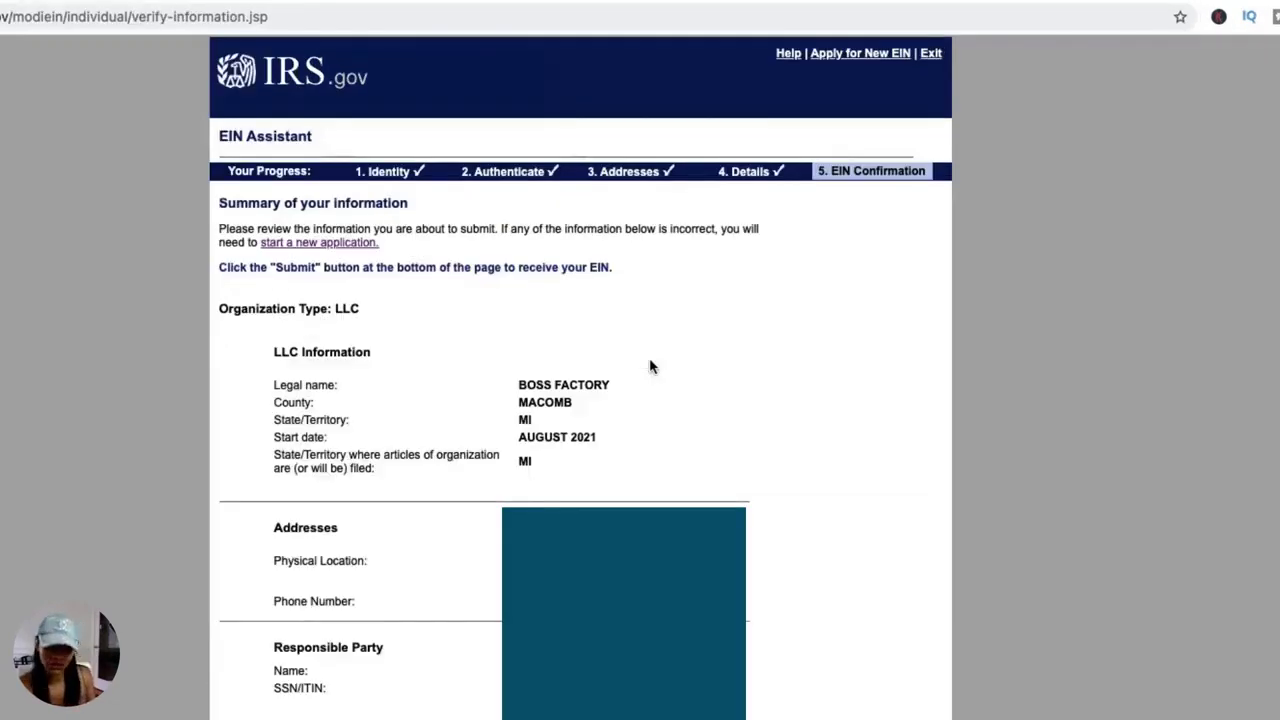